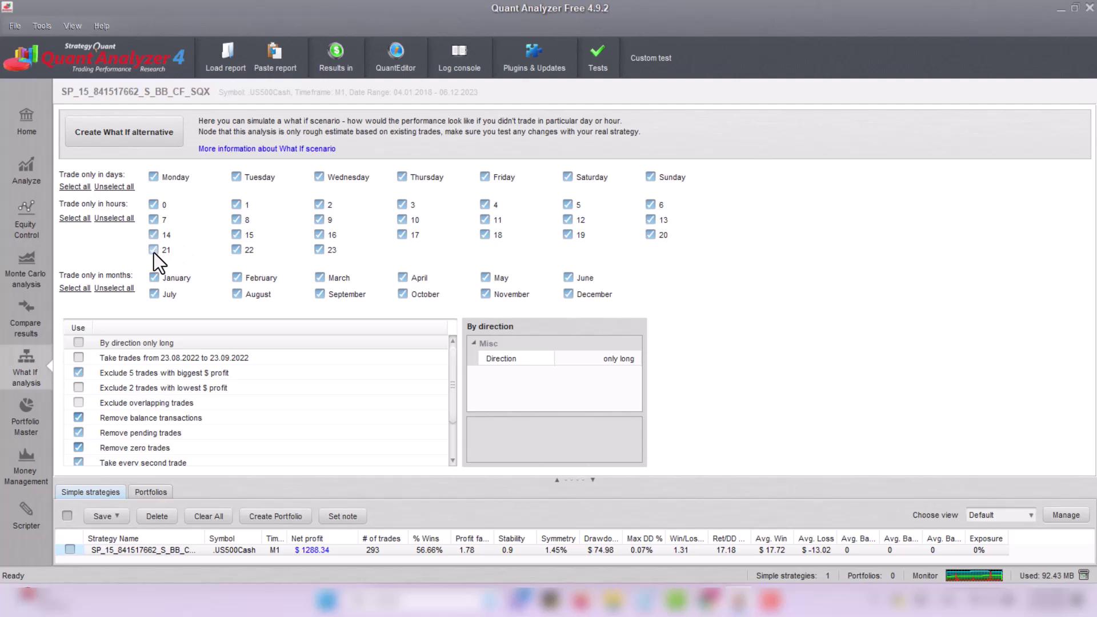
# Turn off the default what-if rules, including biggest-profit exclusion, trade removals, every-second-trade and 0.1 fixed lots
pyautogui.click(80, 377)
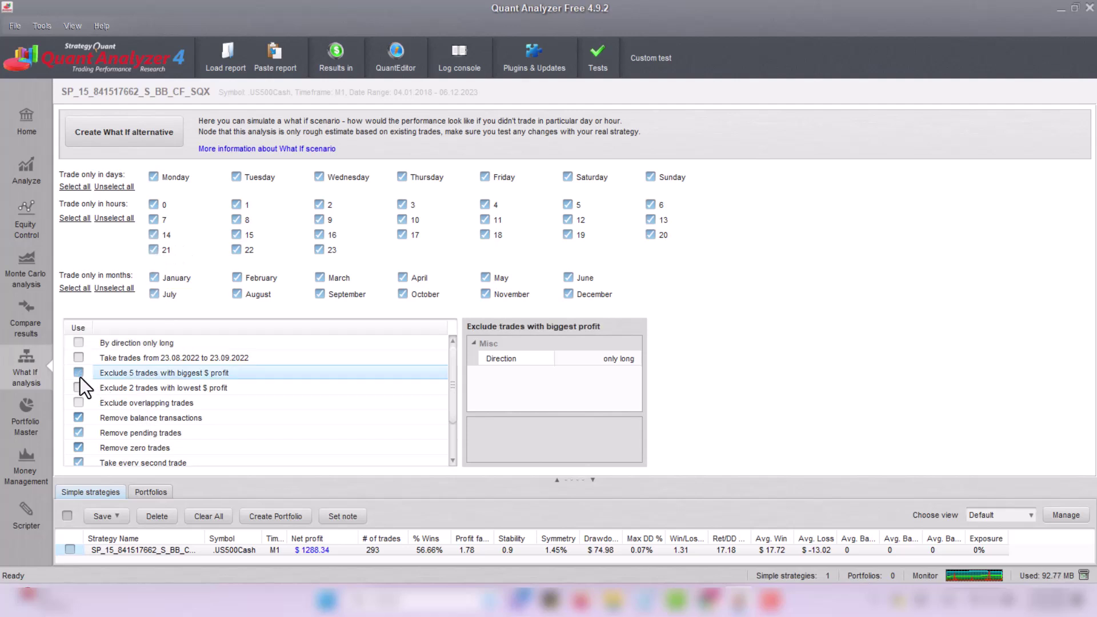
pyautogui.click(79, 420)
pyautogui.click(79, 432)
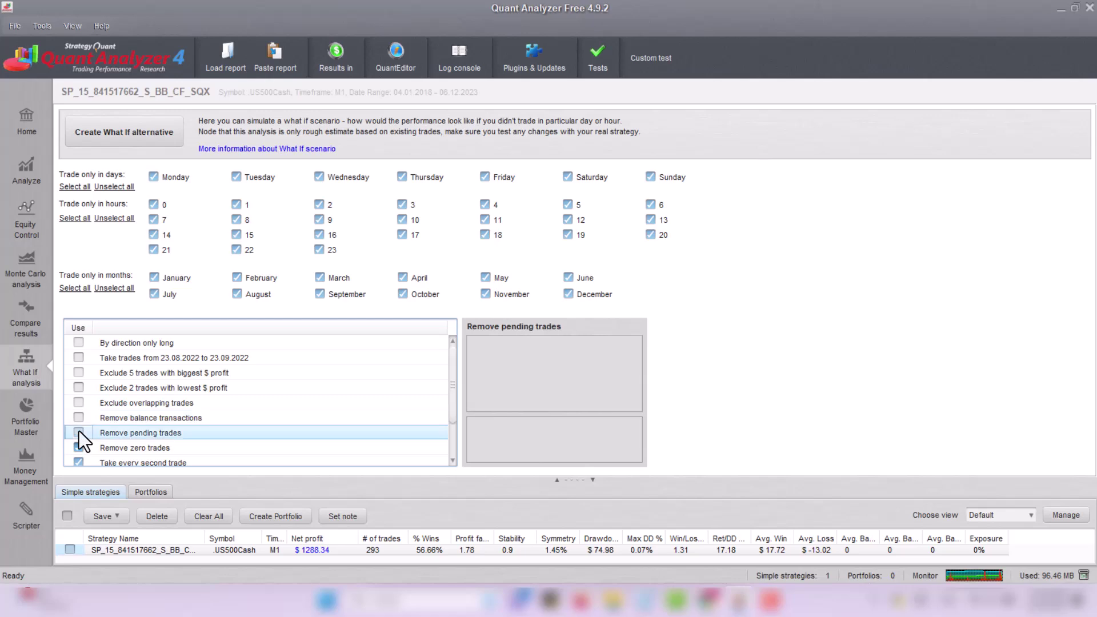
pyautogui.scroll(-1, 77, 409)
pyautogui.click(78, 402)
pyautogui.click(80, 419)
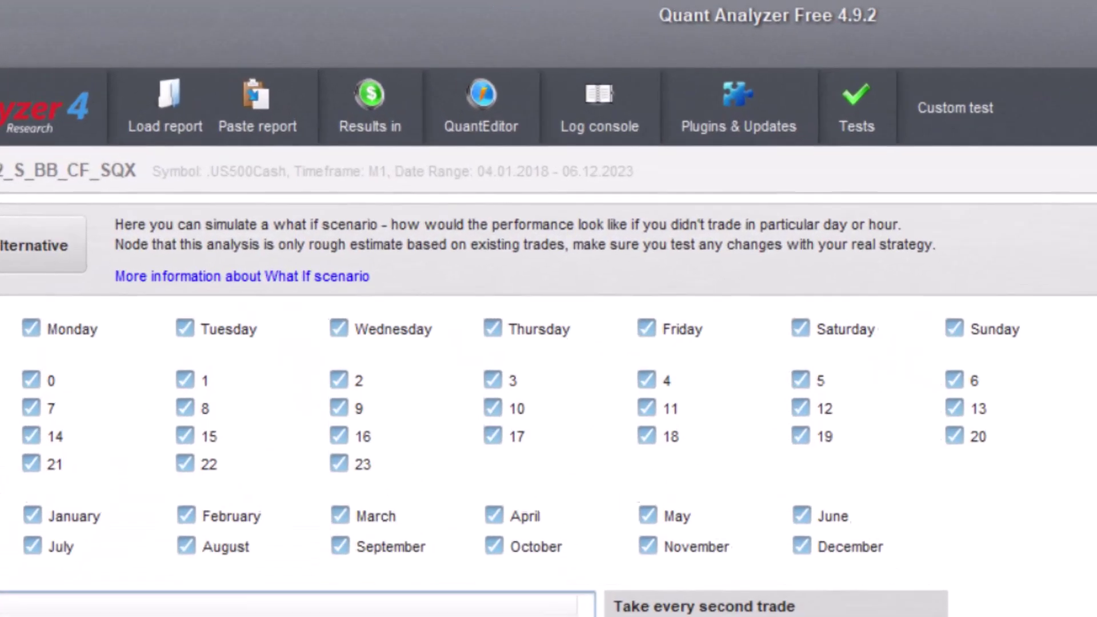
pyautogui.click(18, 590)
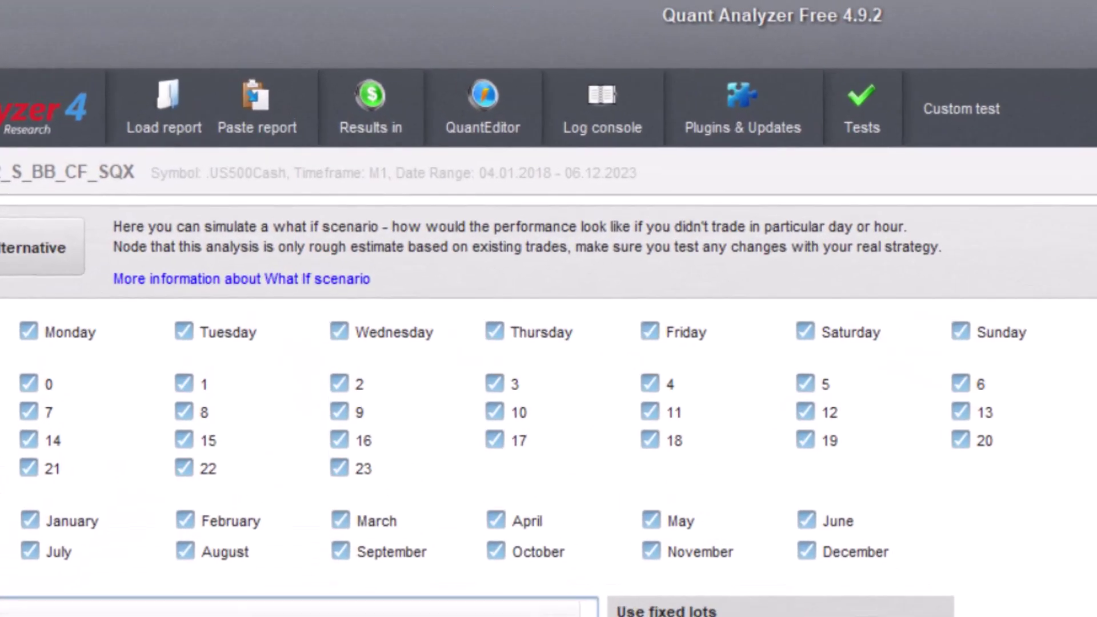
# Exclude Monday, Friday, Saturday and Sunday so trading runs Tuesday to Thursday only
pyautogui.click(29, 334)
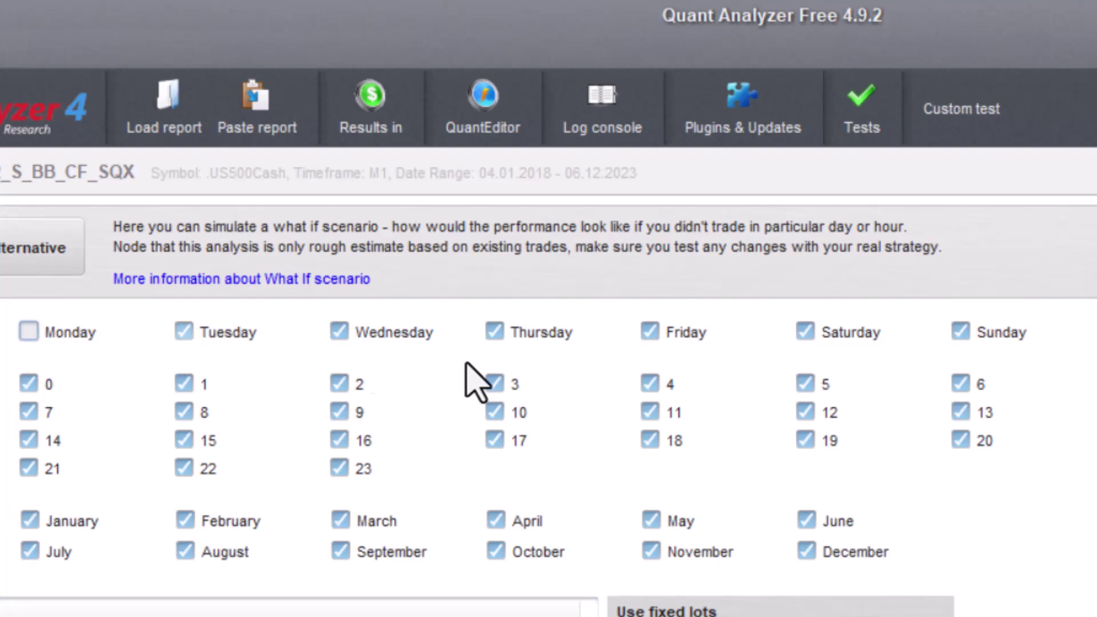
pyautogui.click(650, 331)
pyautogui.click(803, 333)
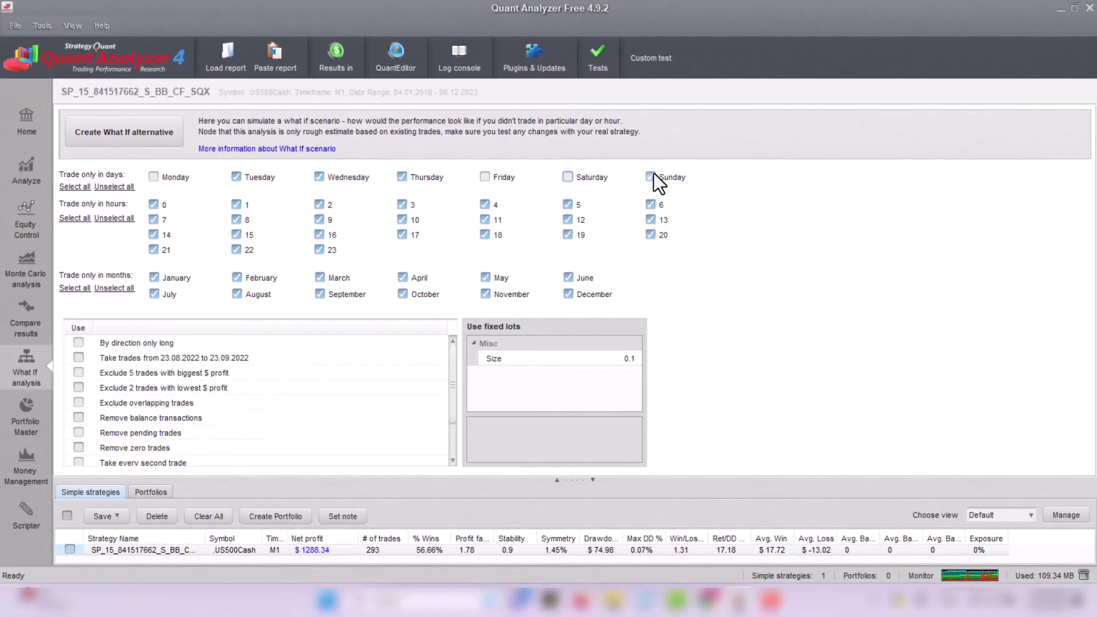
pyautogui.click(651, 176)
pyautogui.scroll(-2, 91, 439)
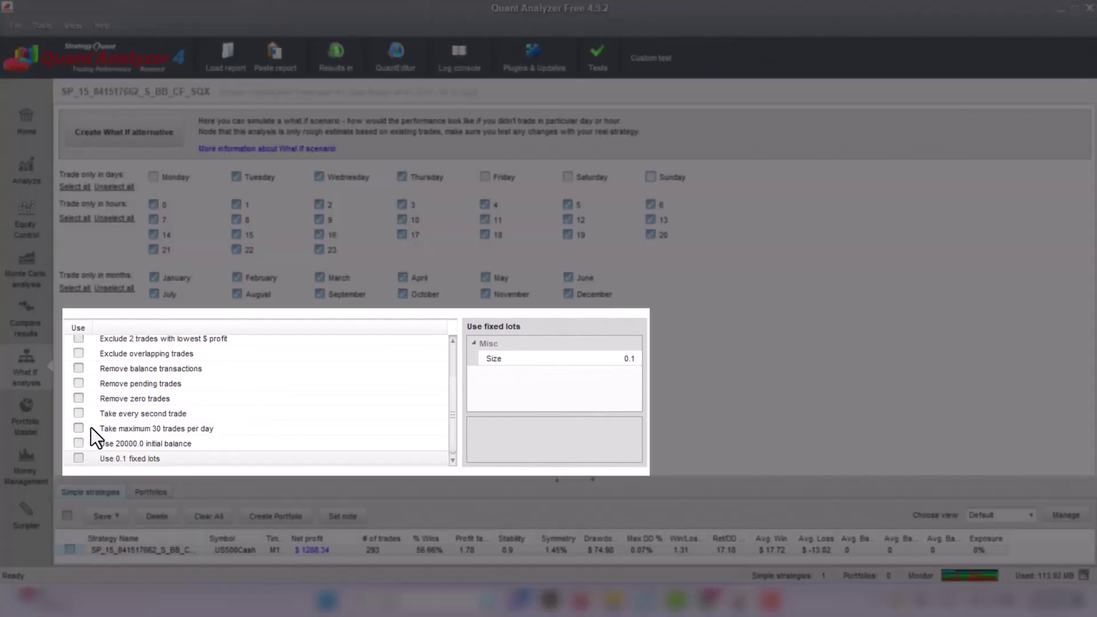
# Limit maximum trades per day to 1 and create the what-if alternative
pyautogui.click(79, 431)
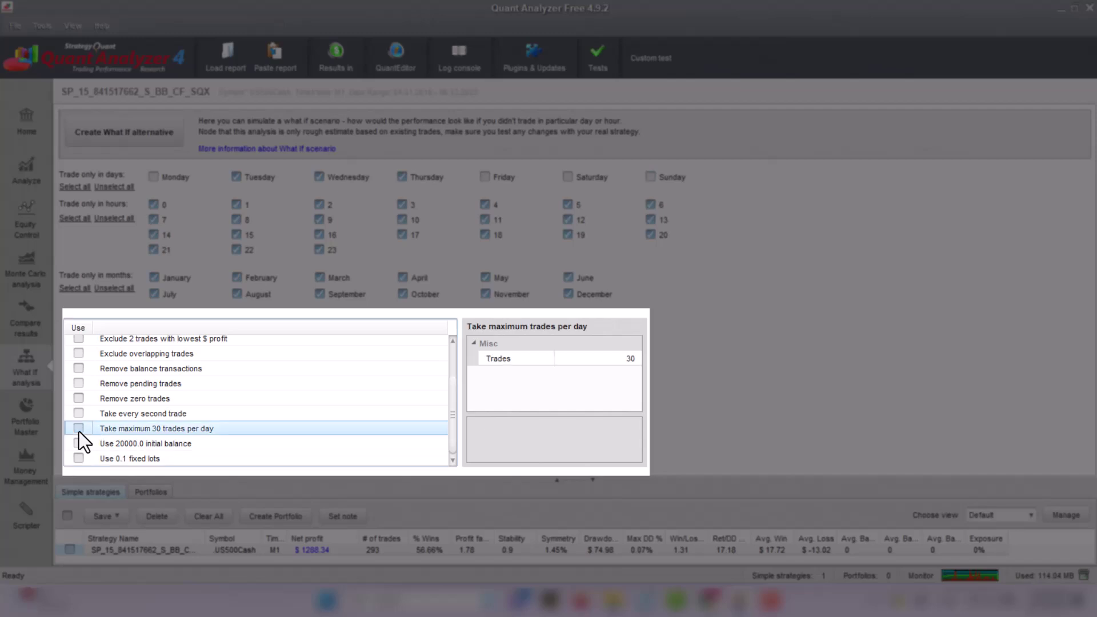
pyautogui.click(623, 364)
pyautogui.write('1')
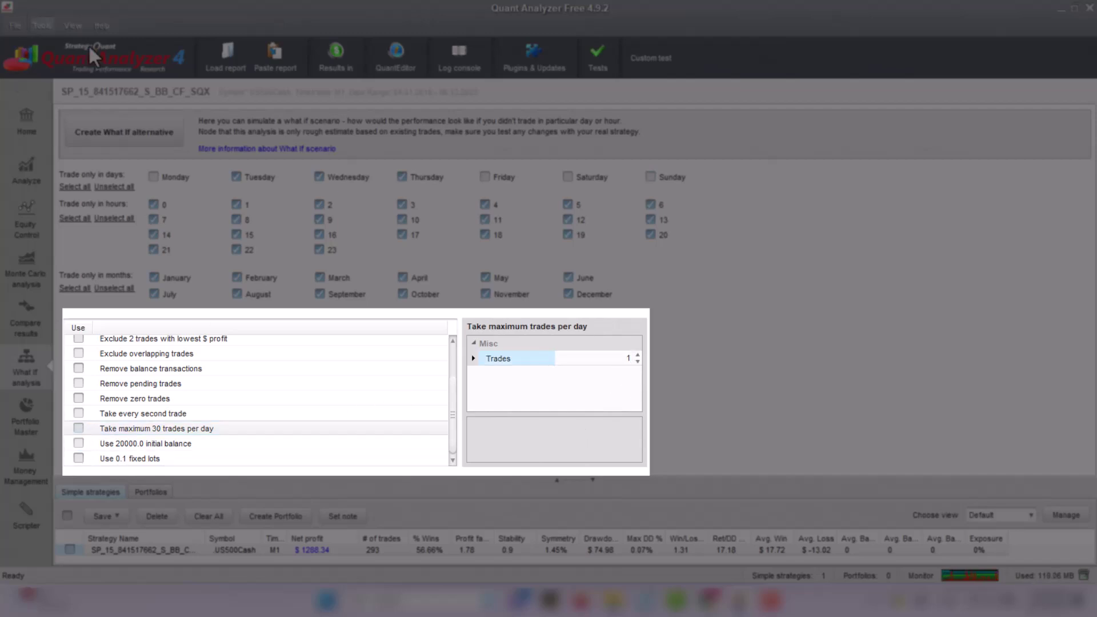
pyautogui.click(119, 129)
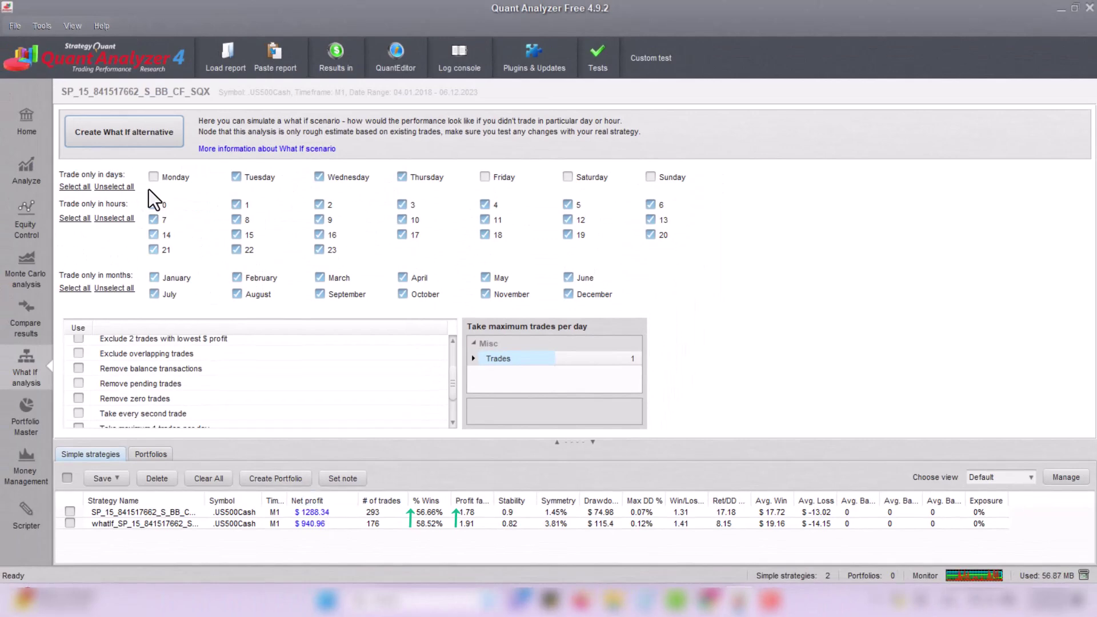
# Restrict trading to hours 8–21, create another what-if variant, and widen the Strategy Name column
pyautogui.click(154, 204)
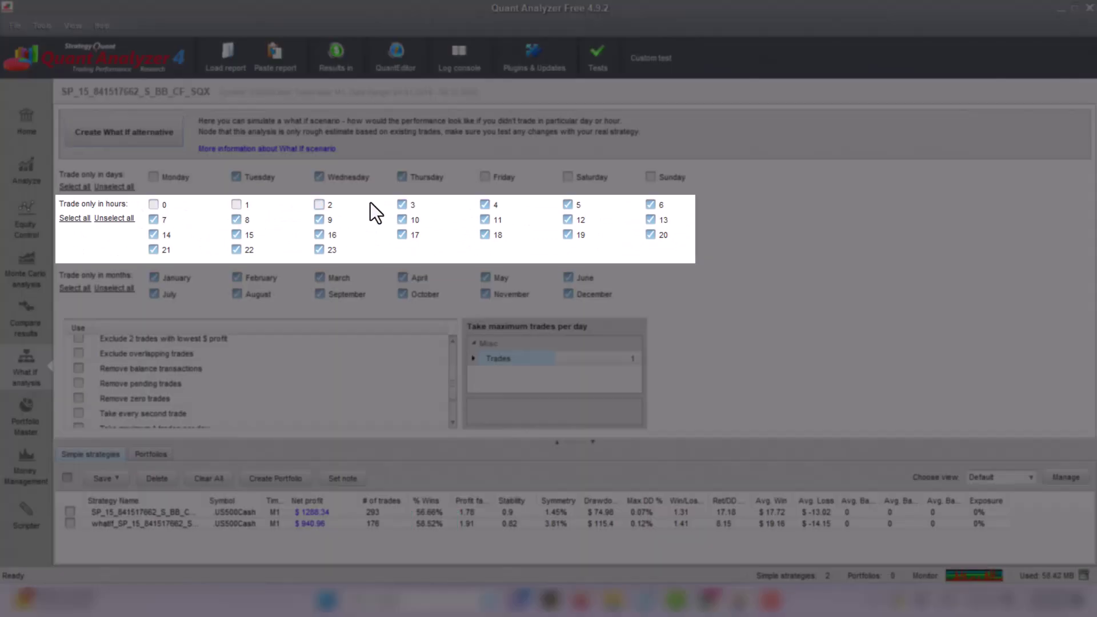
pyautogui.click(403, 204)
pyautogui.click(485, 204)
pyautogui.click(154, 220)
pyautogui.click(236, 250)
pyautogui.click(319, 250)
pyautogui.click(146, 138)
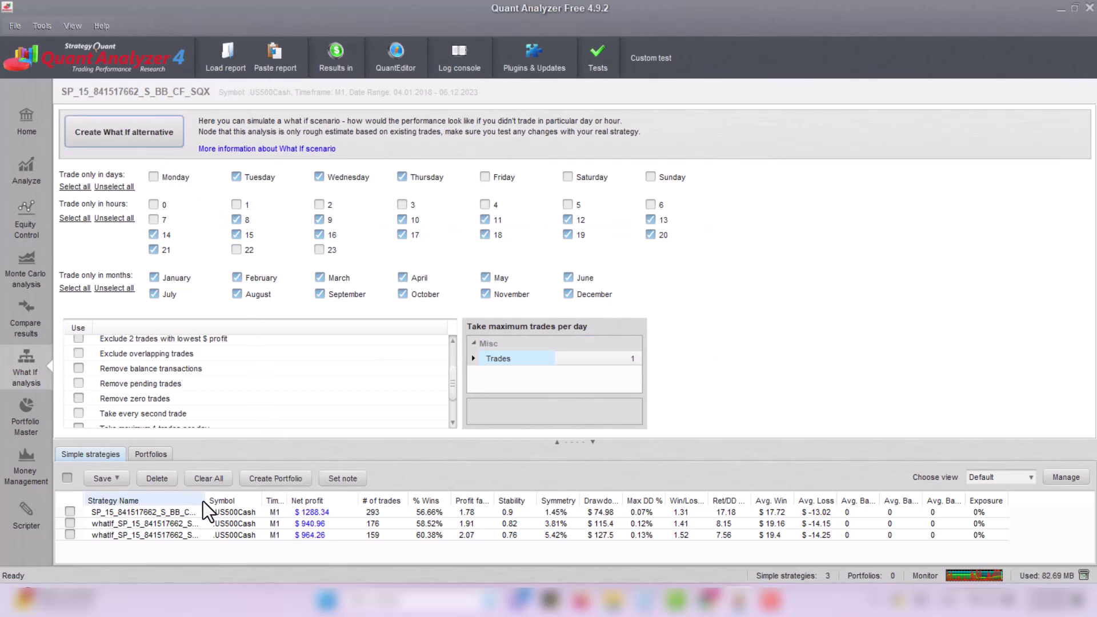
pyautogui.moveTo(204, 501); pyautogui.dragTo(294, 502)
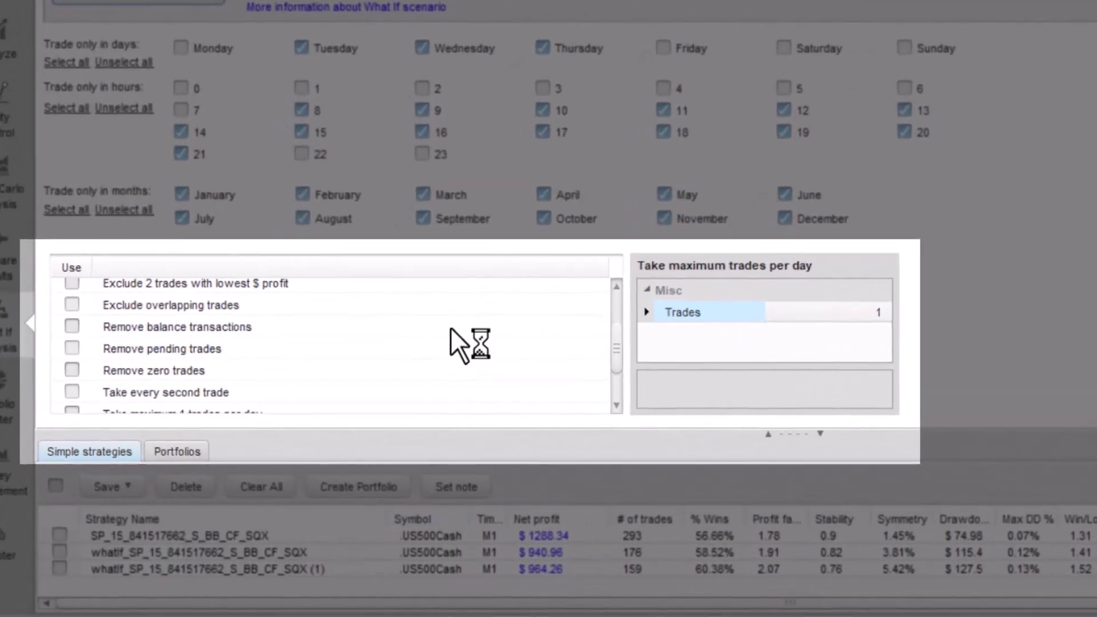
# Inspect the trade direction rule's choices and the date period rule's start and end dates
pyautogui.scroll(1, 339, 368)
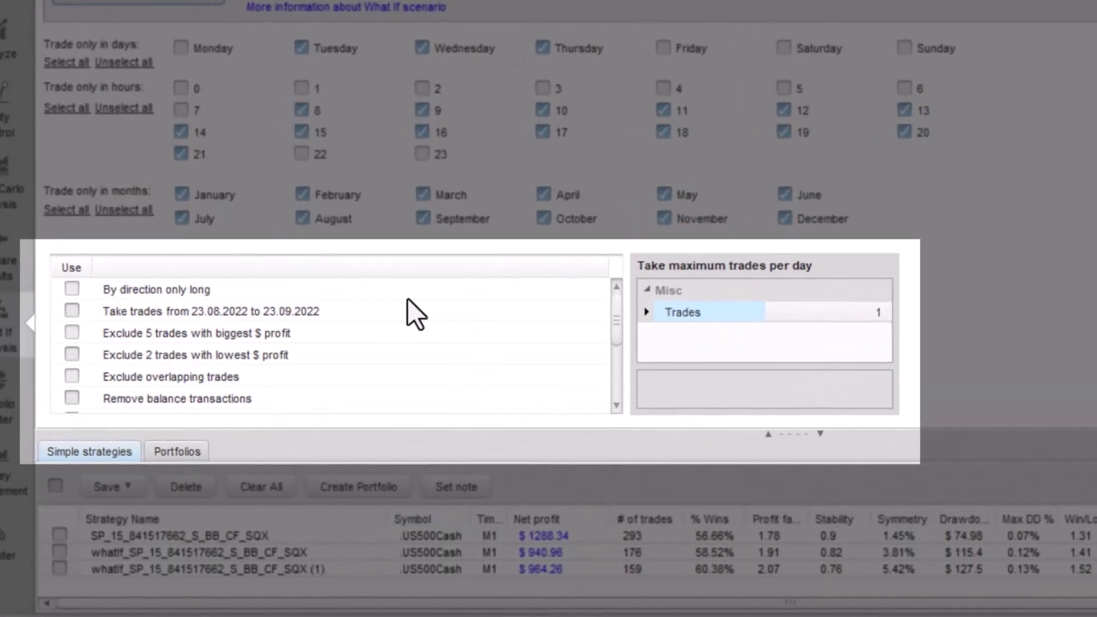
pyautogui.click(204, 288)
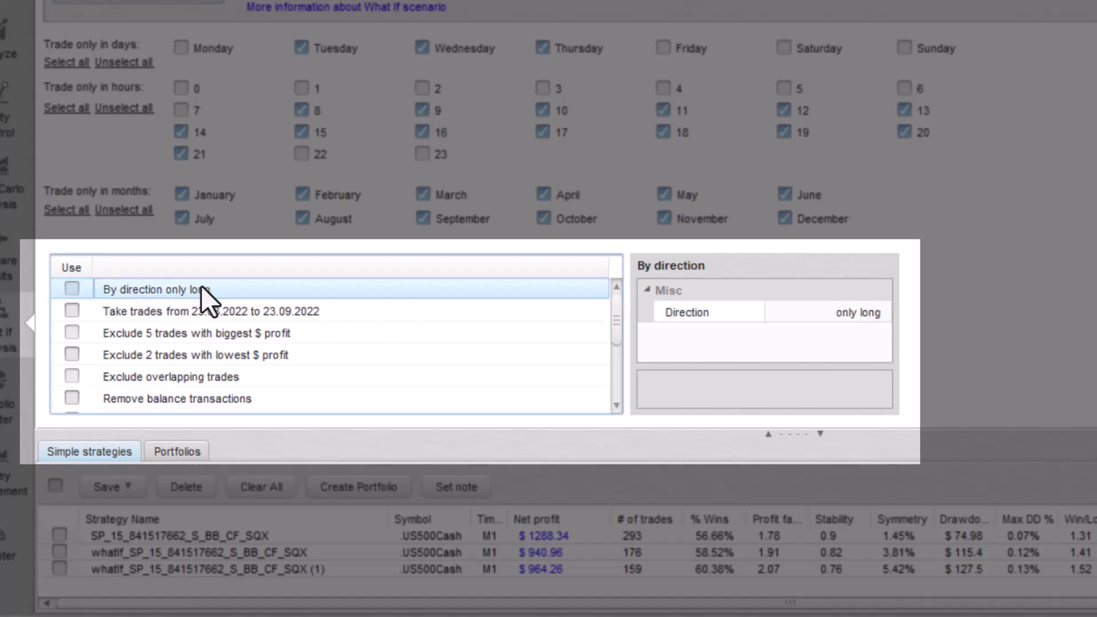
pyautogui.click(844, 313)
pyautogui.click(845, 312)
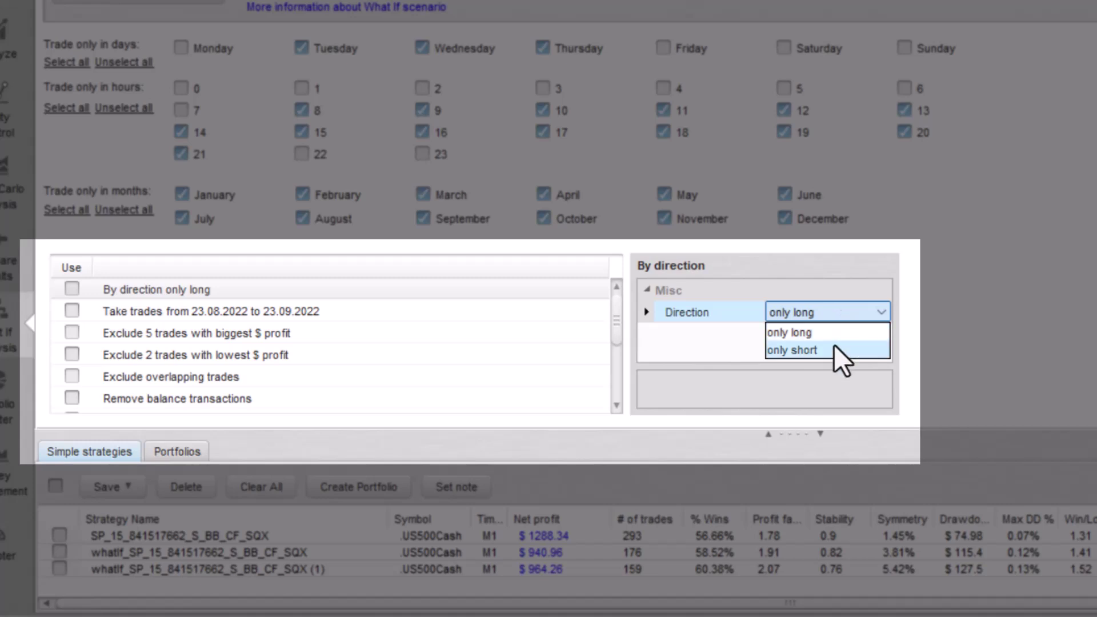
pyautogui.click(332, 314)
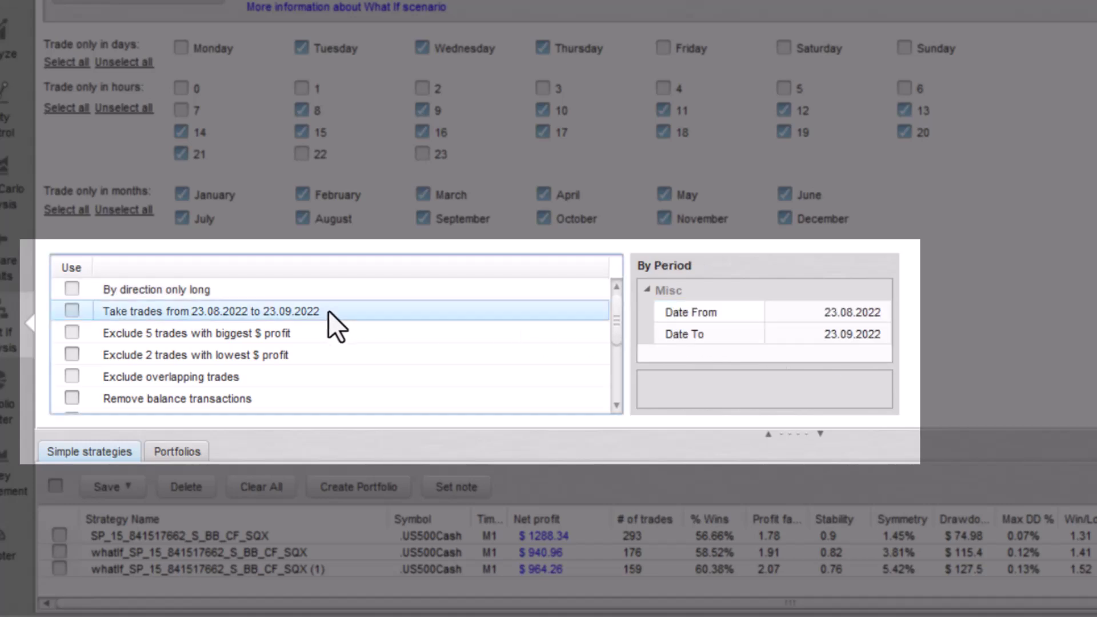
pyautogui.click(855, 316)
pyautogui.click(840, 334)
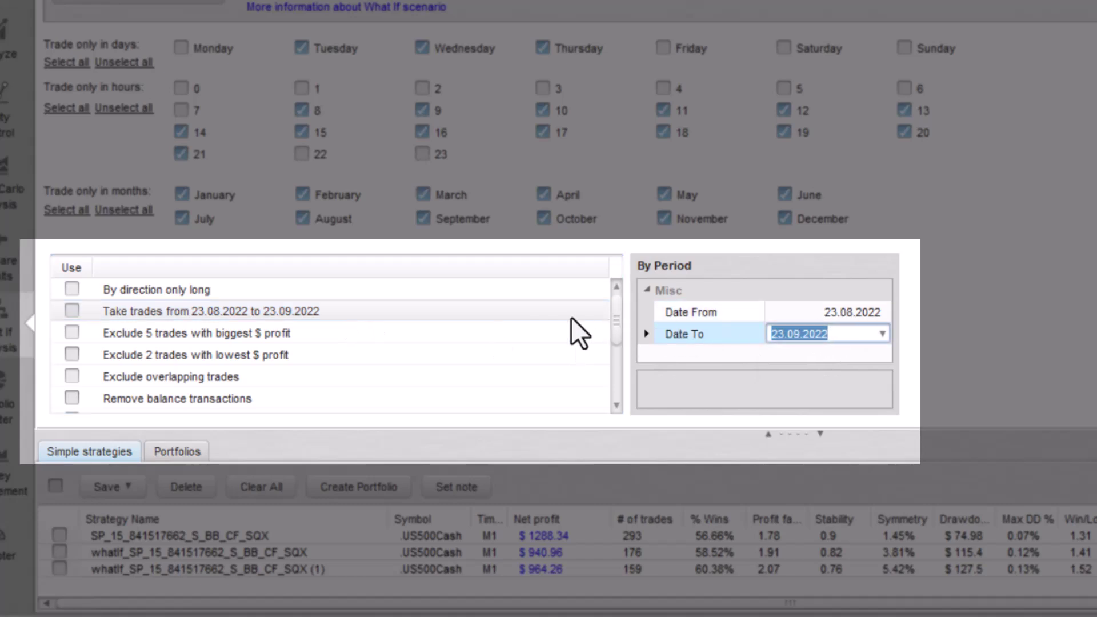
# Review the biggest-profit exclusion rule's trade count and keep dollars as its profit type
pyautogui.click(233, 334)
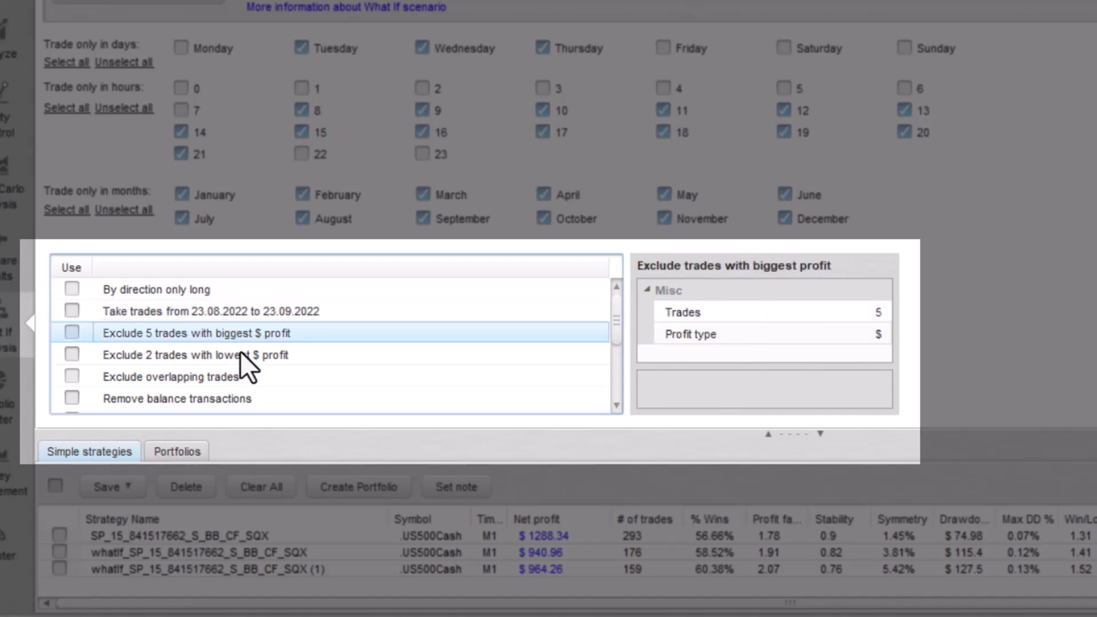
pyautogui.click(243, 354)
pyautogui.click(249, 340)
pyautogui.click(254, 356)
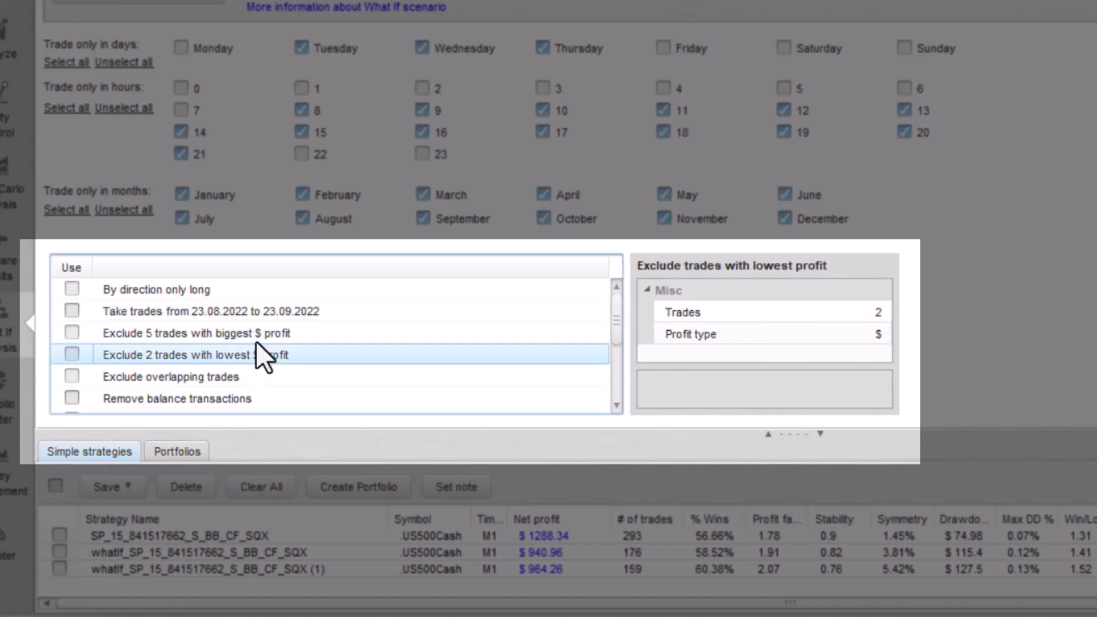
pyautogui.click(254, 340)
pyautogui.click(875, 313)
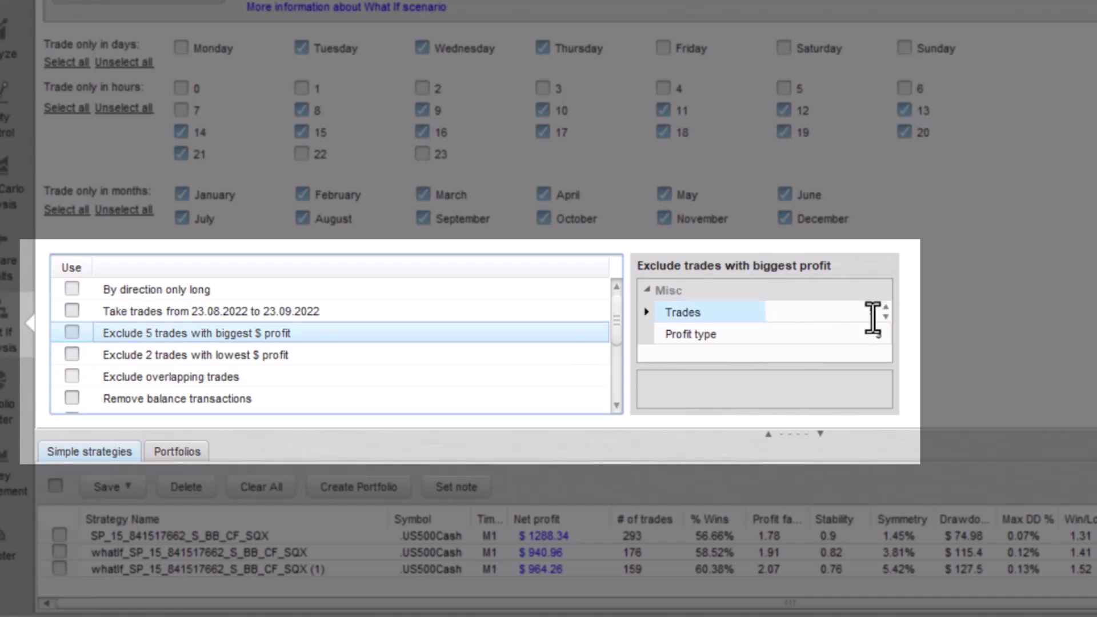
pyautogui.click(875, 336)
pyautogui.click(876, 343)
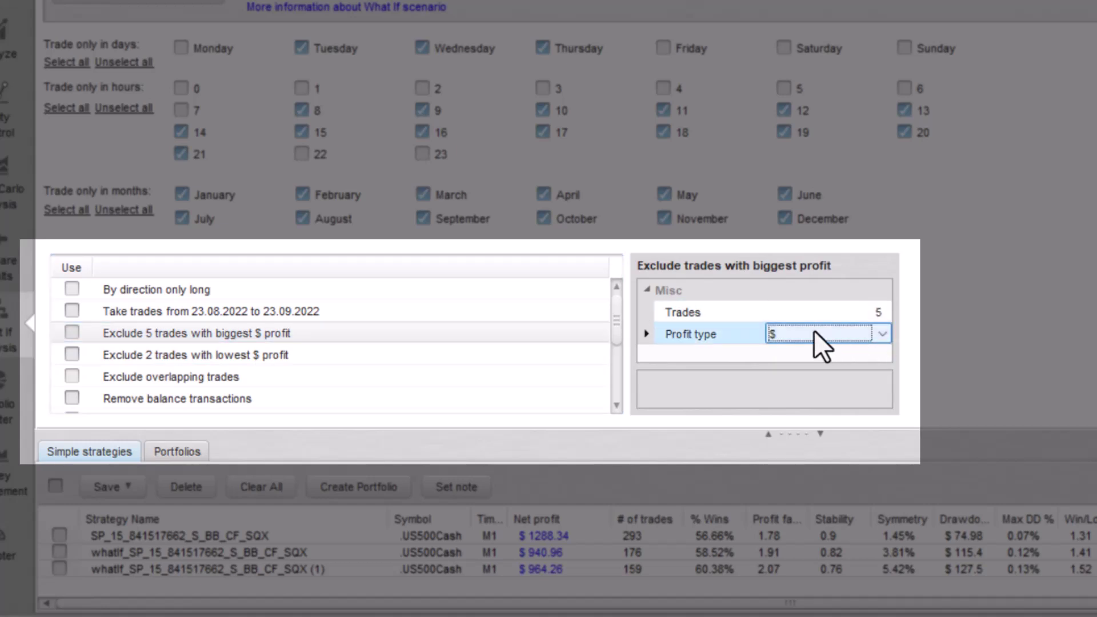
pyautogui.click(864, 313)
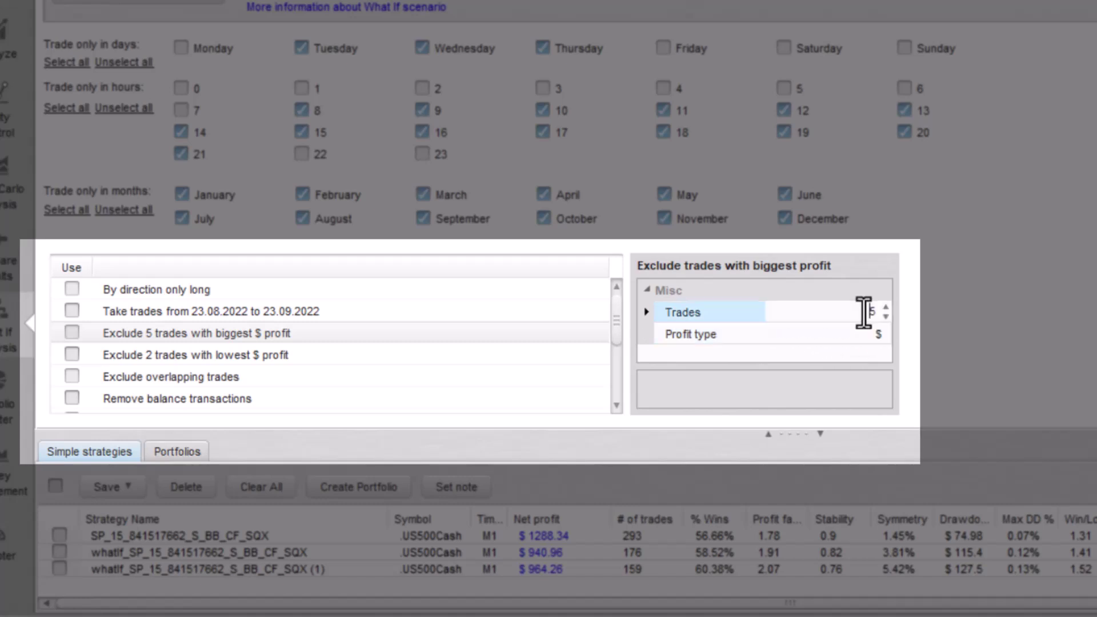
# Check the lowest-profit exclusion trade count, then view the Exclude overlapping trades rule
pyautogui.click(527, 352)
pyautogui.click(869, 312)
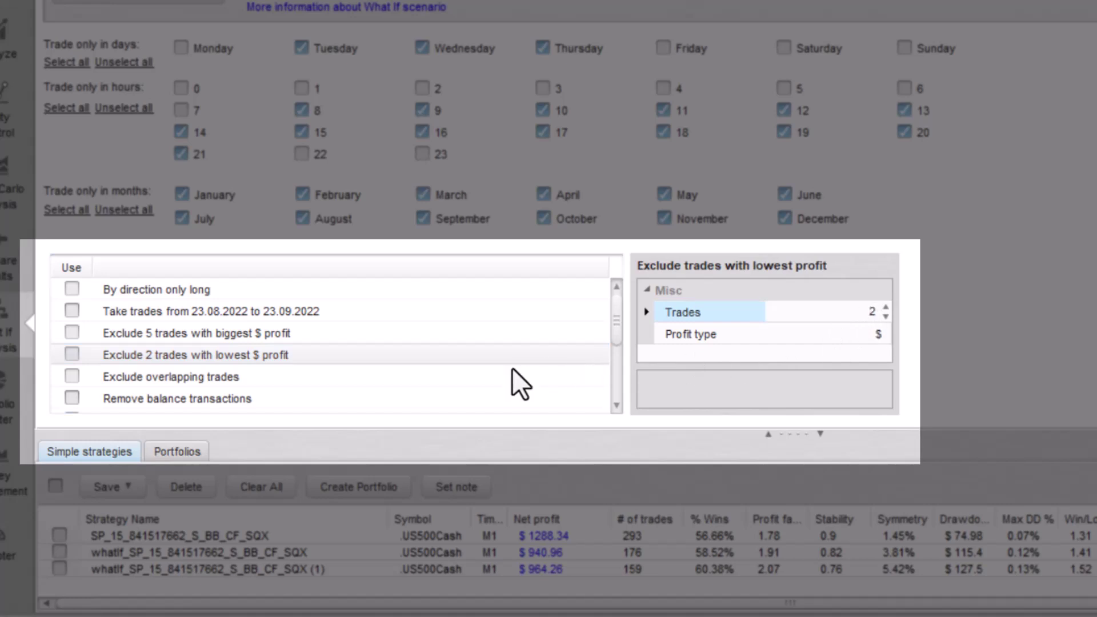
pyautogui.click(497, 376)
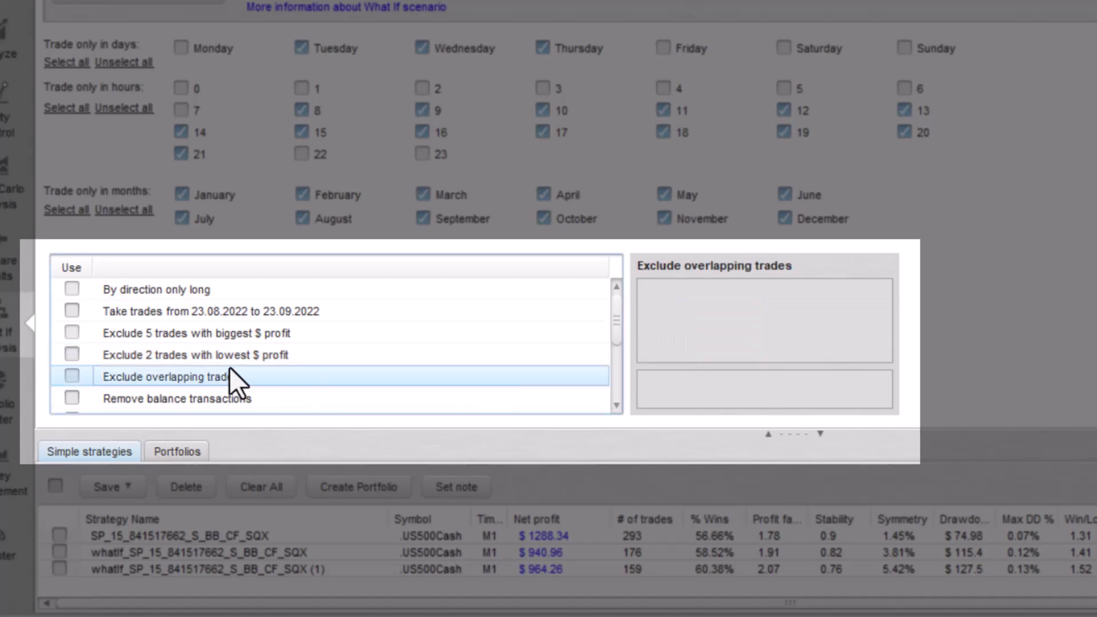
# Review the Remove balance transactions, Remove pending trades, Remove zero trades and Take every second trade rules
pyautogui.scroll(-1, 234, 382)
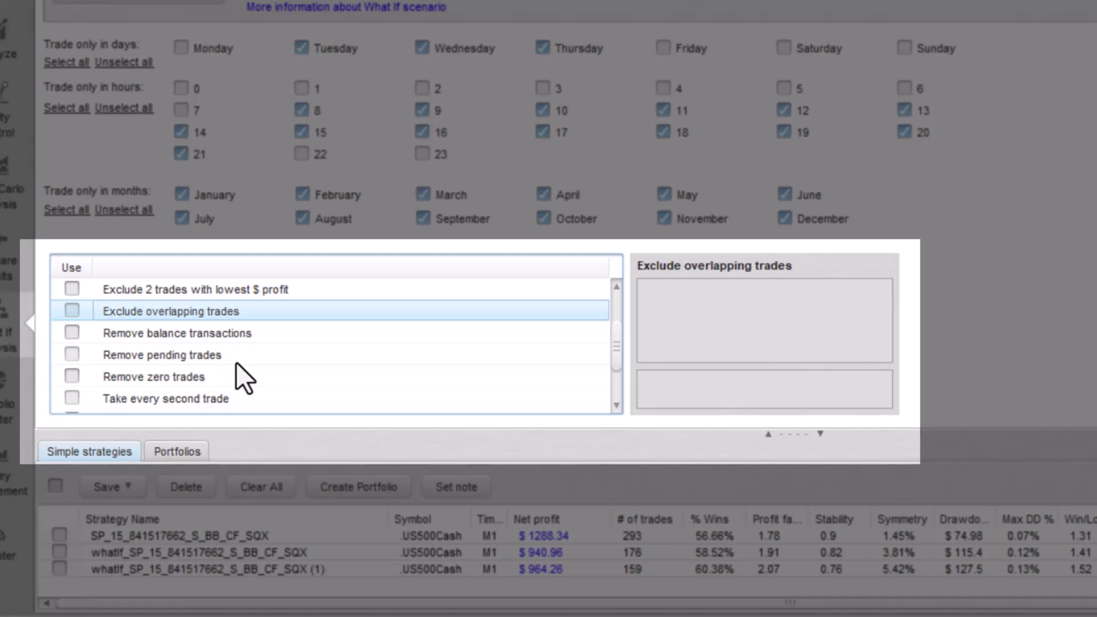
pyautogui.click(262, 338)
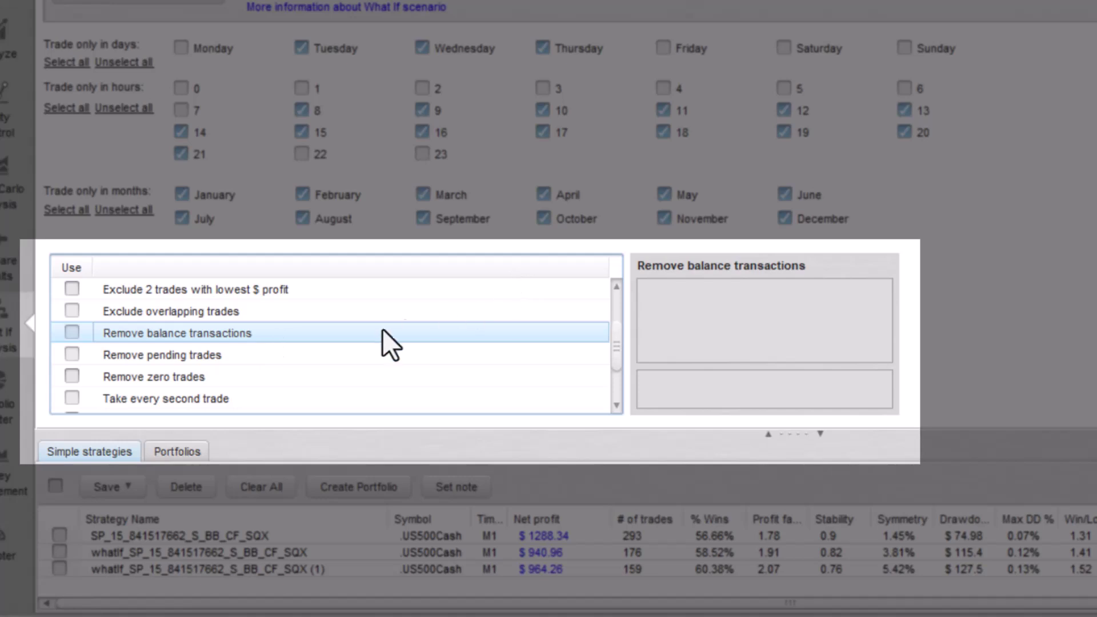
pyautogui.click(298, 363)
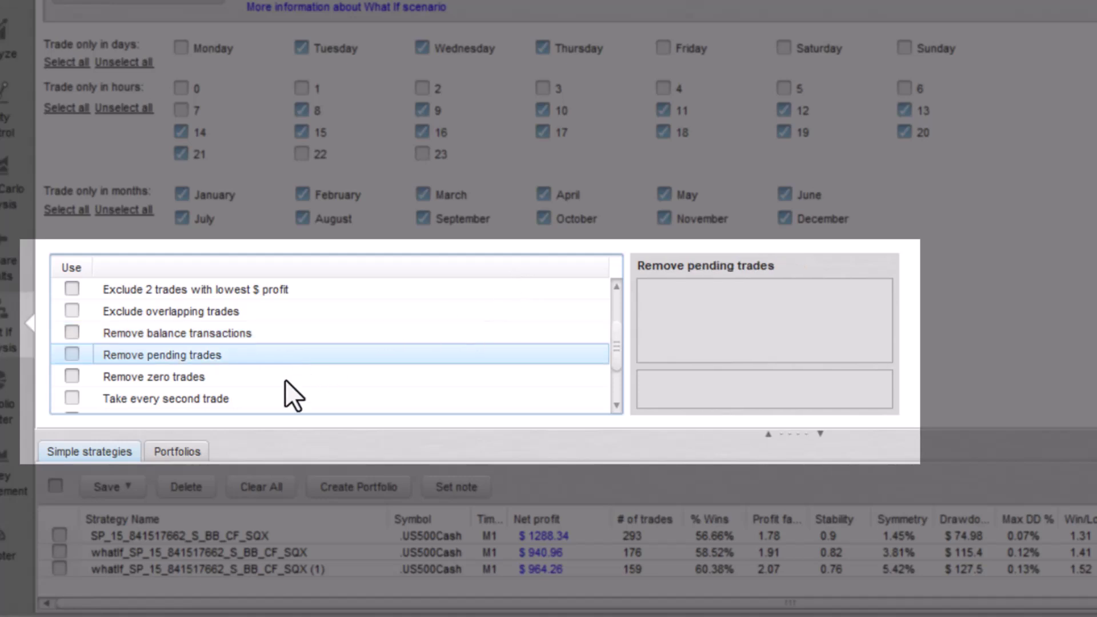
pyautogui.click(290, 379)
pyautogui.click(300, 359)
pyautogui.click(298, 379)
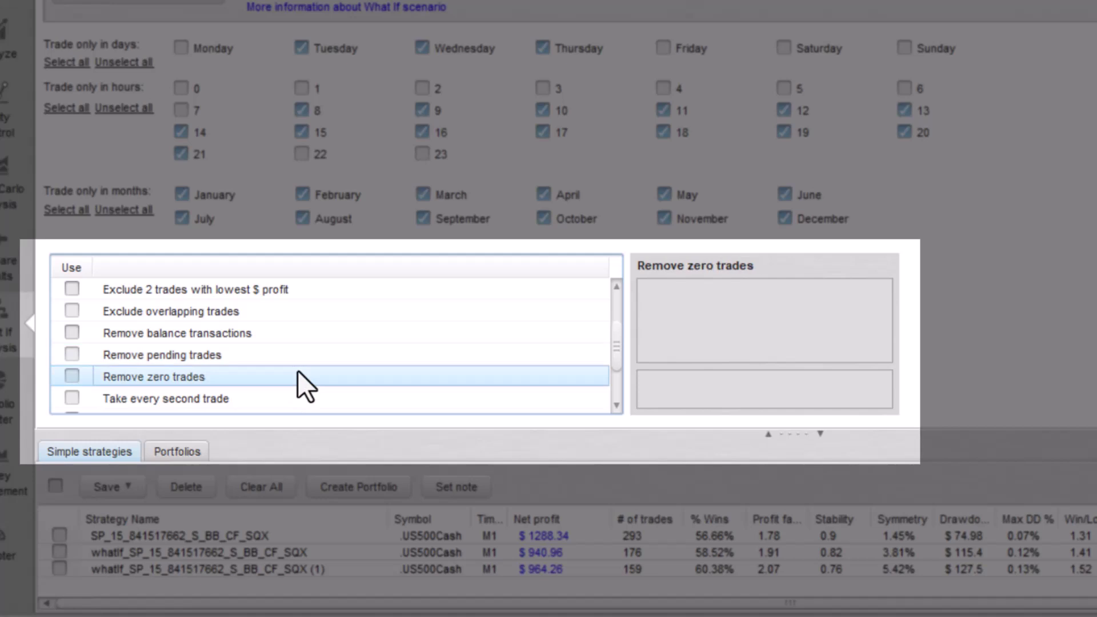
pyautogui.scroll(-1, 319, 377)
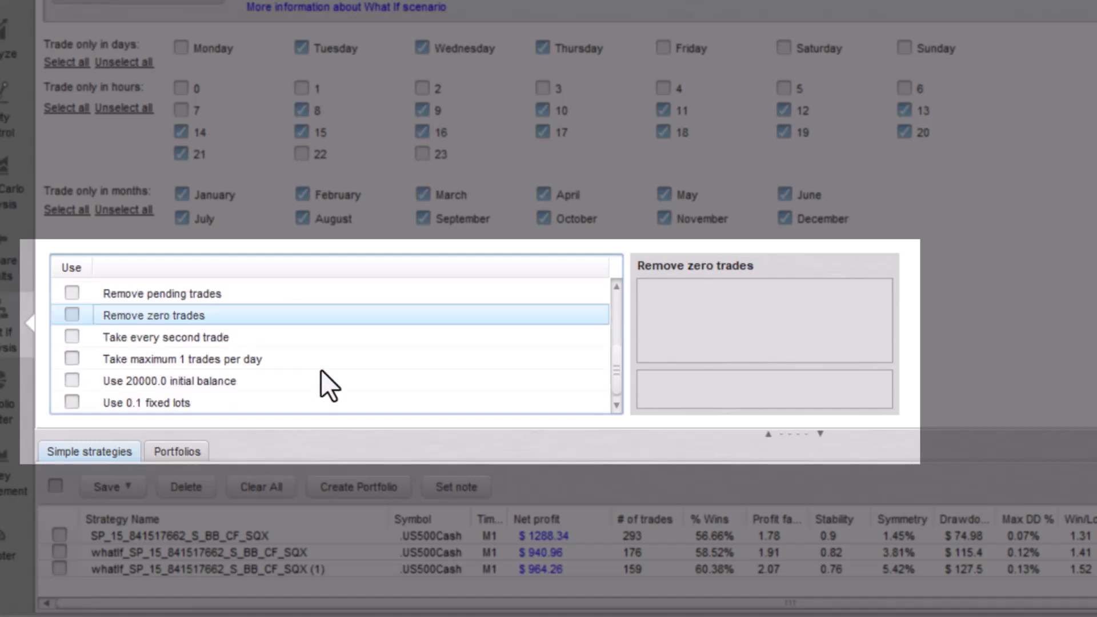
pyautogui.click(312, 336)
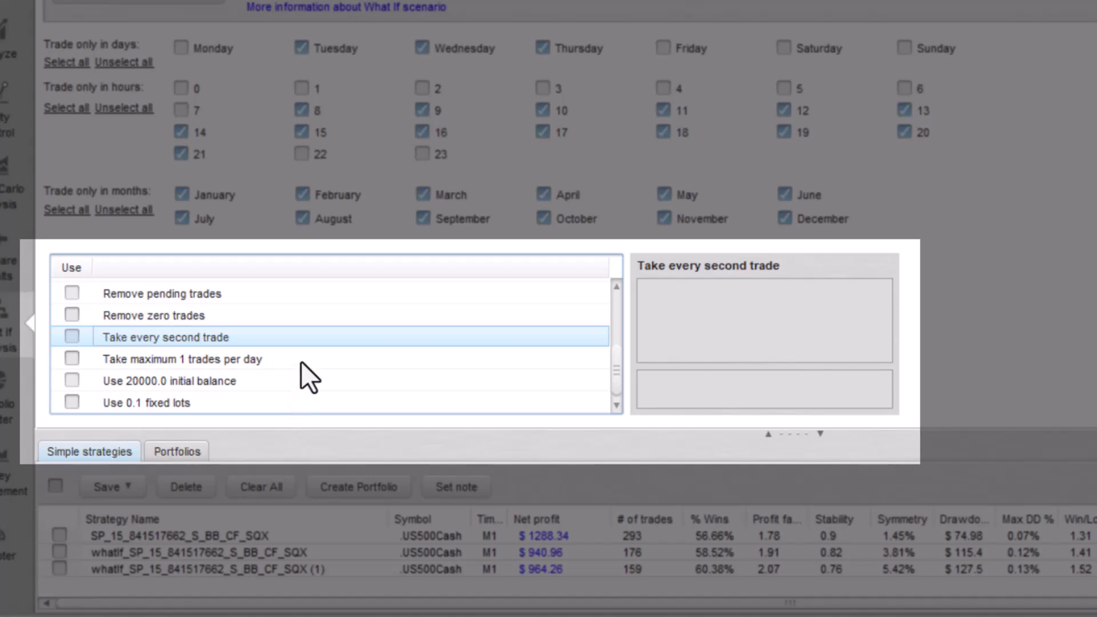
# Set the maximum trades per day rule to 50
pyautogui.click(302, 362)
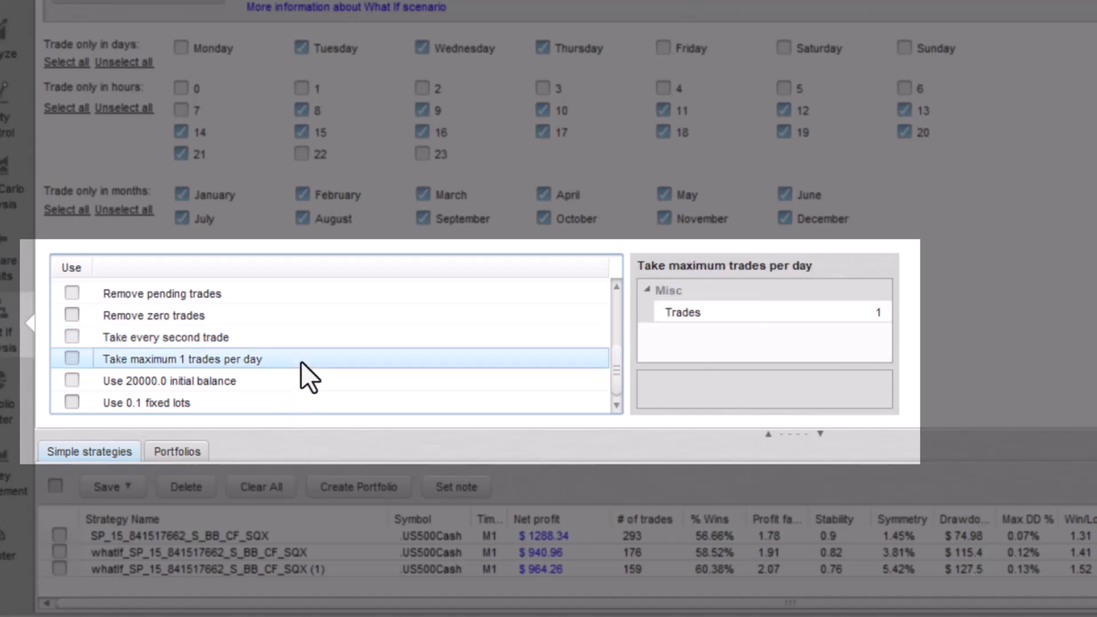
pyautogui.click(875, 313)
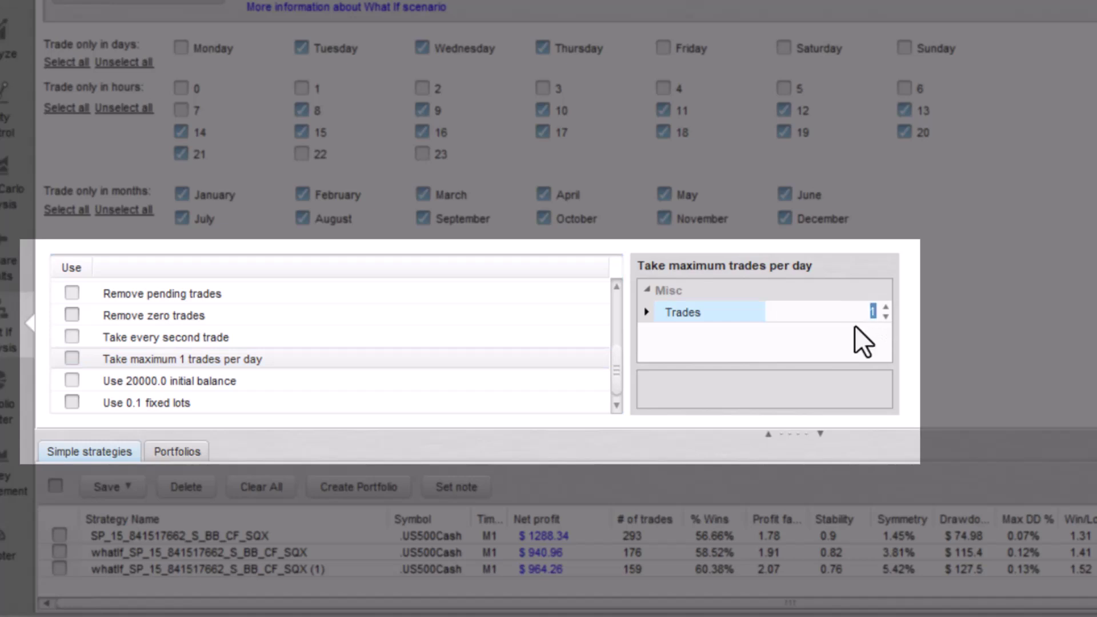
pyautogui.press('BackSpace')
pyautogui.write('10')
pyautogui.press('BackSpace')
pyautogui.write('50?')
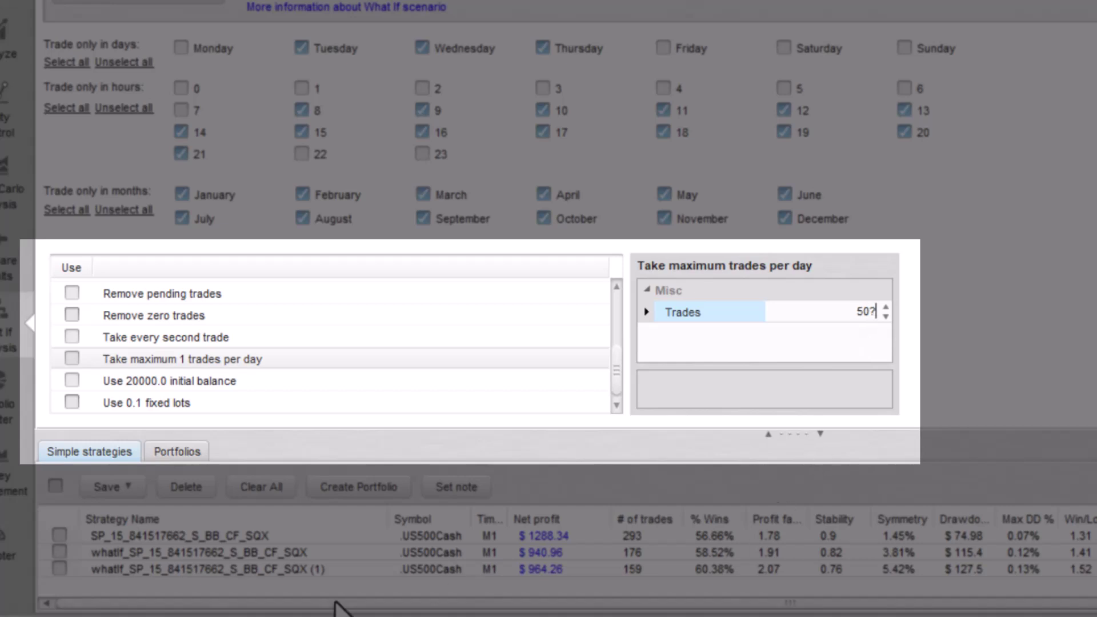
# Change the new initial balance to 5000, leaving the original balance at 9,000
pyautogui.click(253, 381)
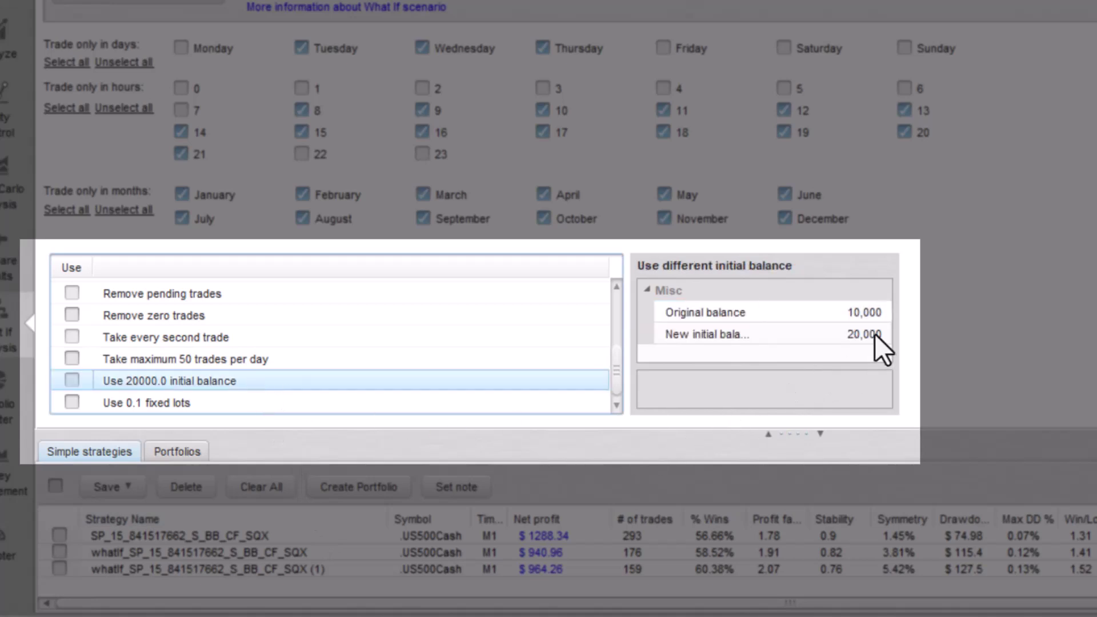
pyautogui.click(869, 335)
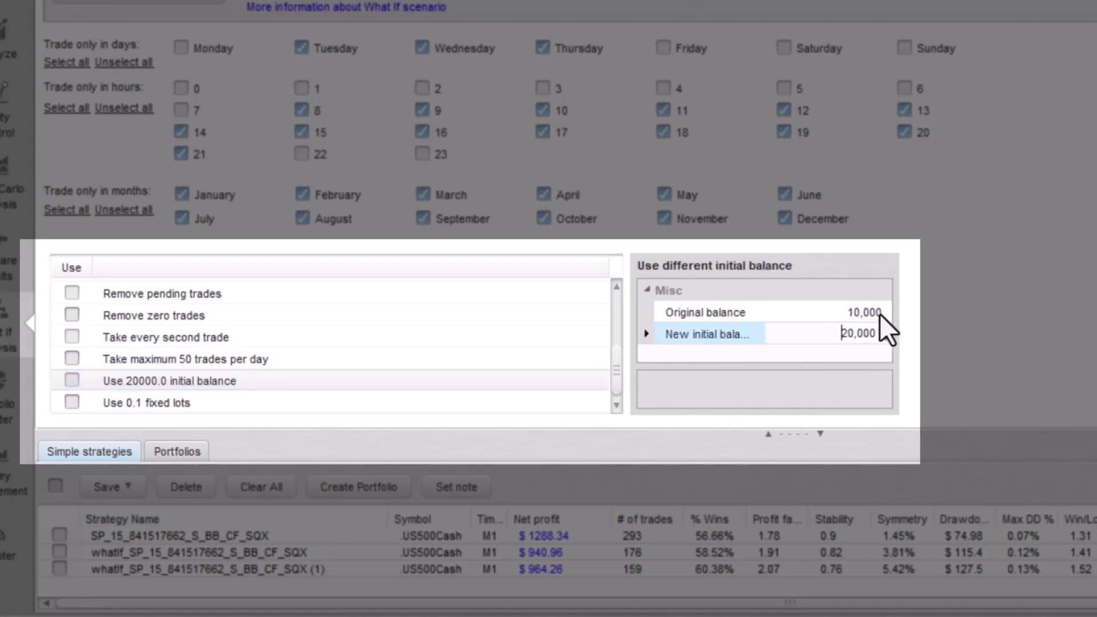
pyautogui.click(879, 314)
pyautogui.click(870, 338)
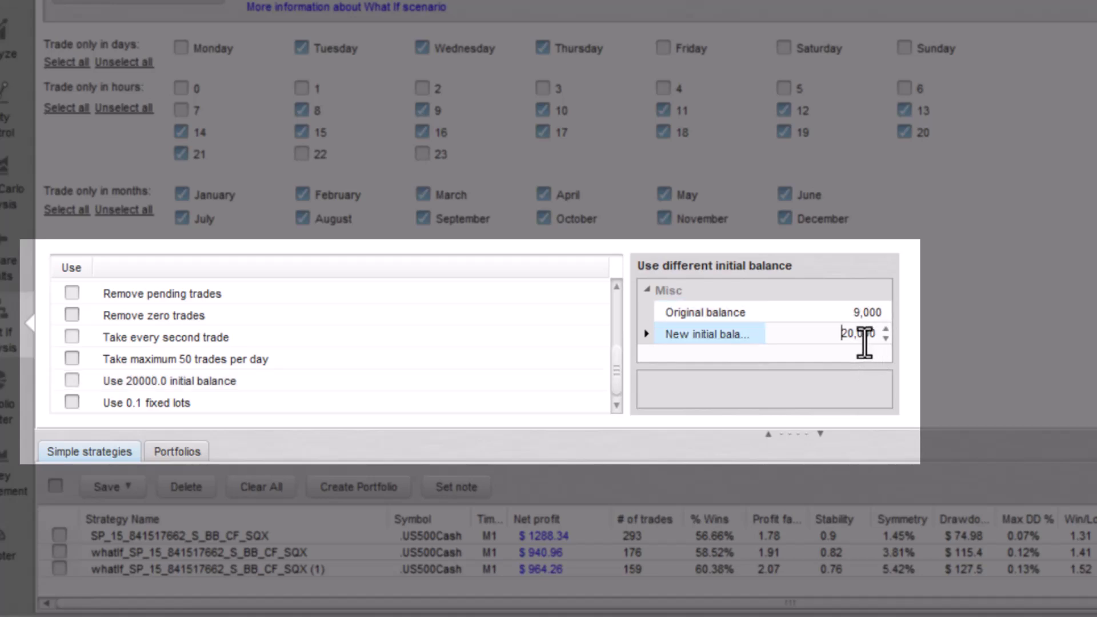
pyautogui.hotkey('ctrl', 'a')
pyautogui.write('5000')
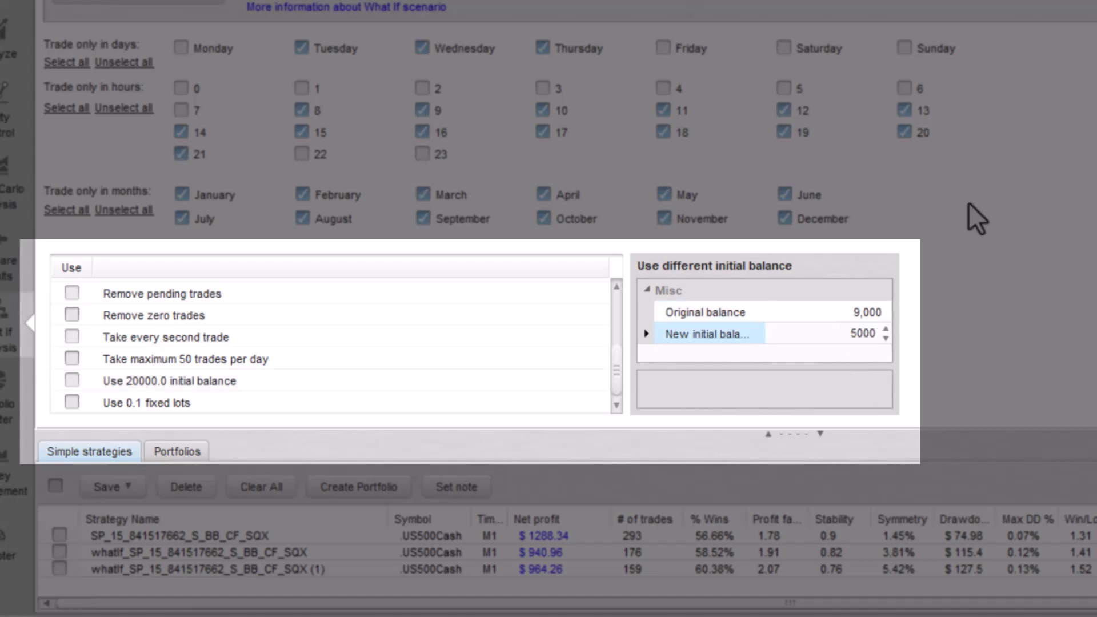
pyautogui.write(':?')
# Raise the fixed lots size to 1.1
pyautogui.click(182, 402)
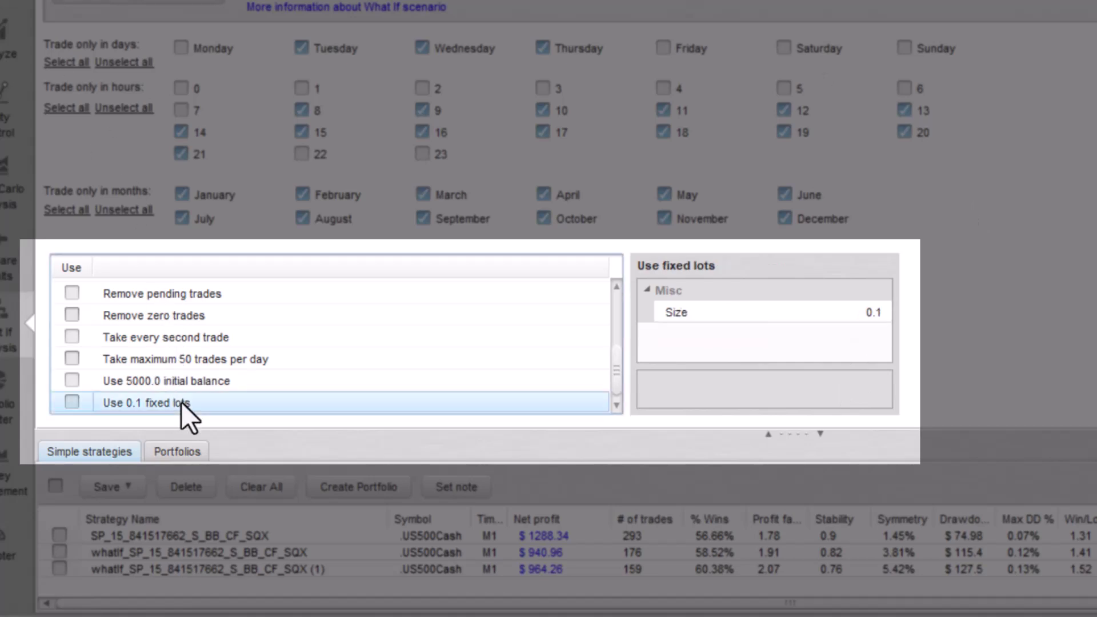
pyautogui.click(842, 315)
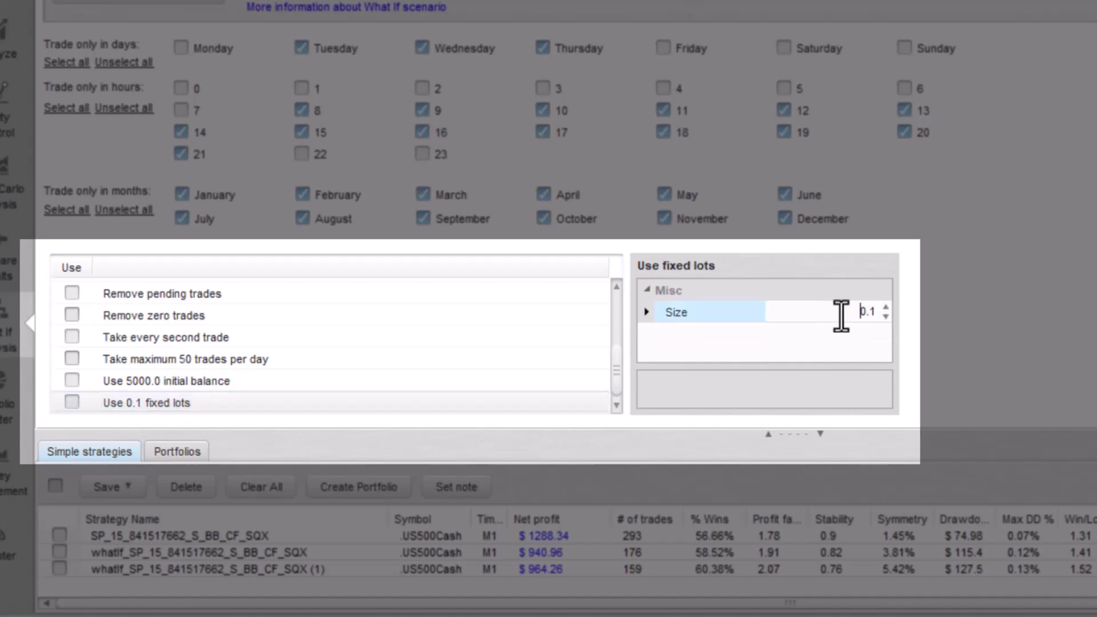
pyautogui.click(886, 308)
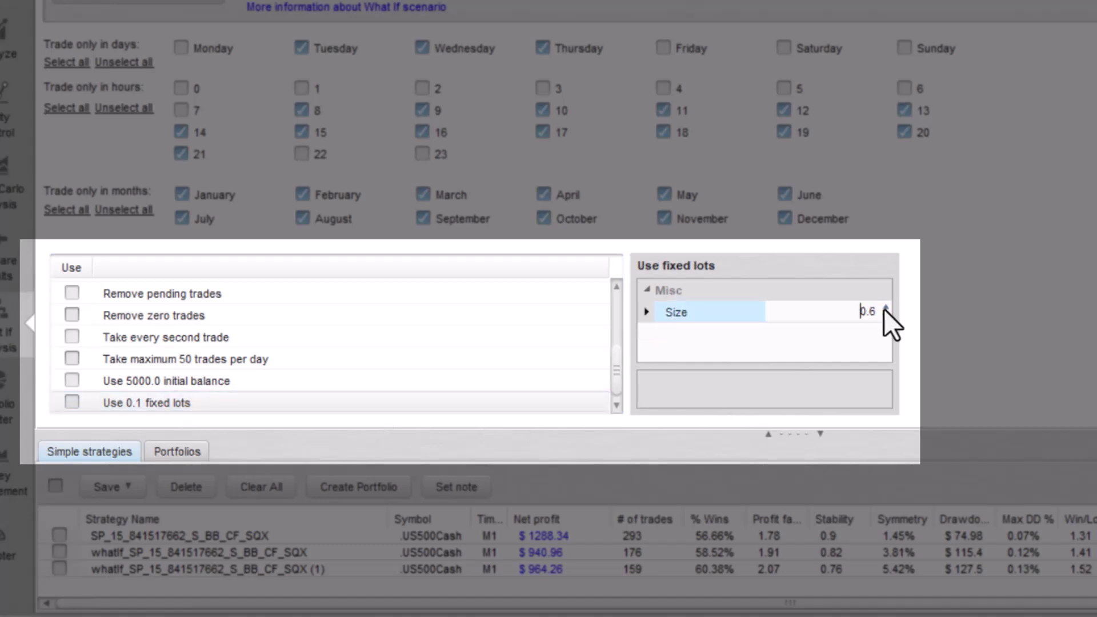
pyautogui.click(886, 308)
pyautogui.click(886, 308)
pyautogui.click(886, 308)
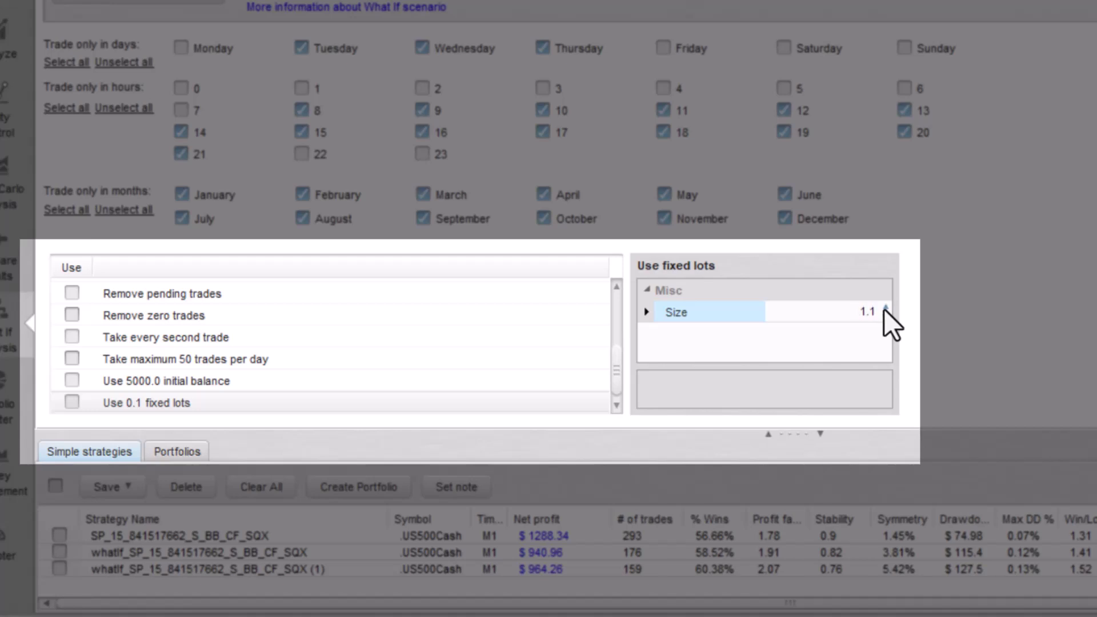